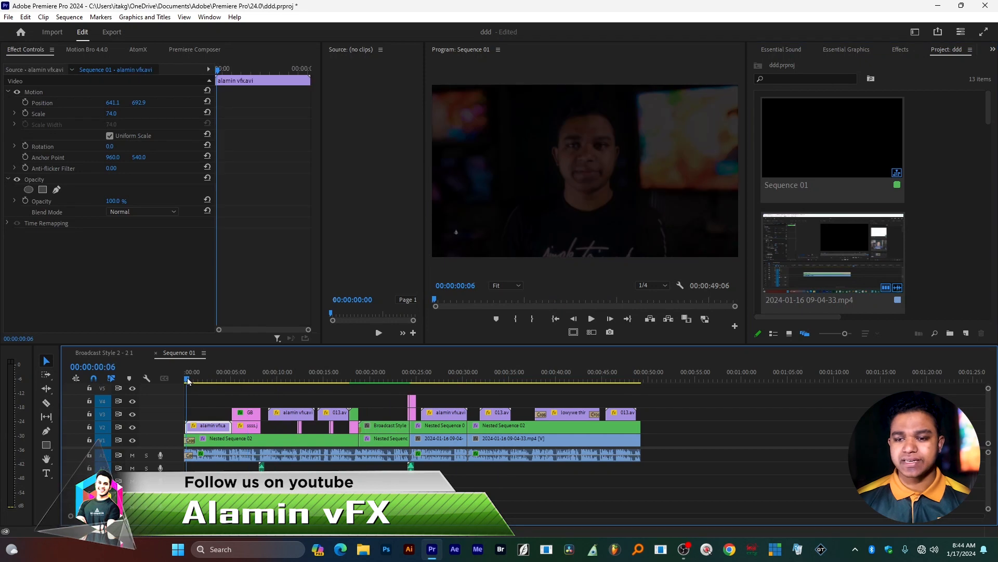
Start an Auto Reframe of Sequence 01 and name the new sequence 1/1.
drag(189, 381, 214, 378)
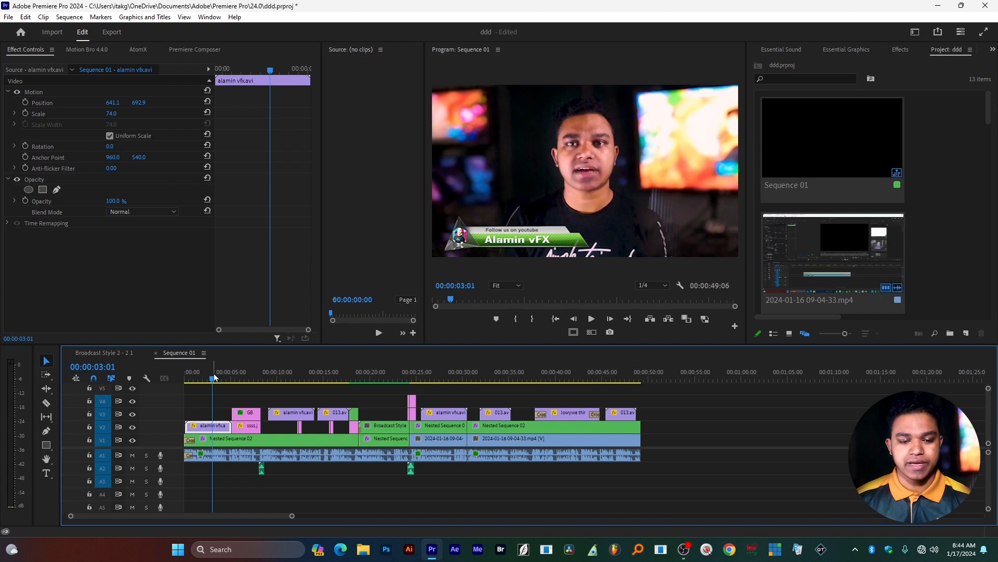
drag(214, 379, 263, 385)
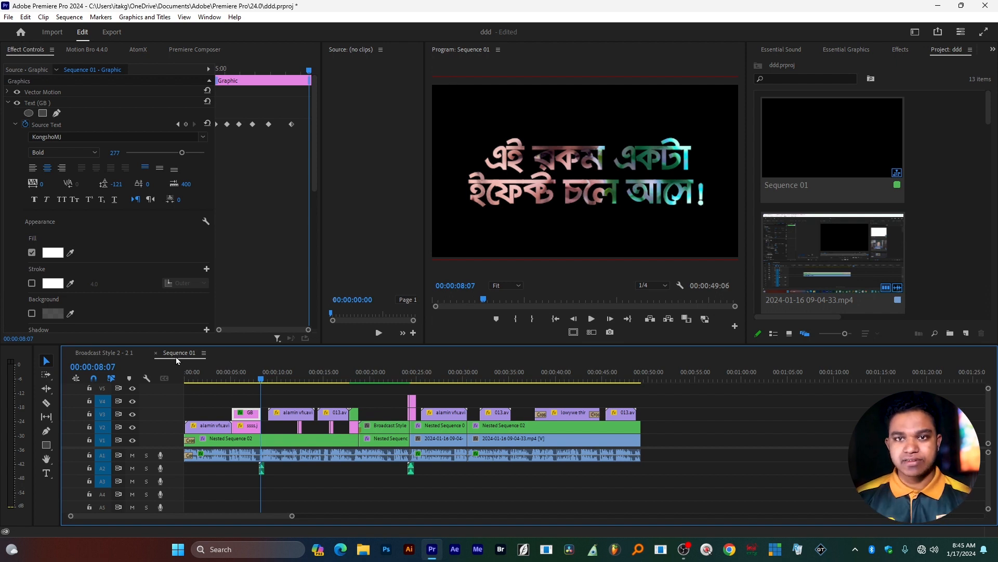
right_click(896, 173)
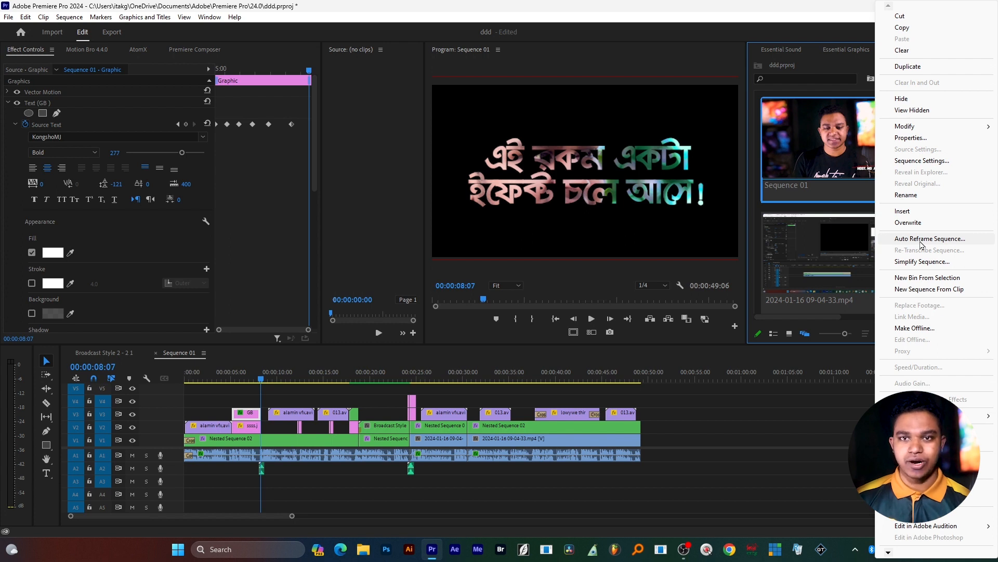
click(921, 240)
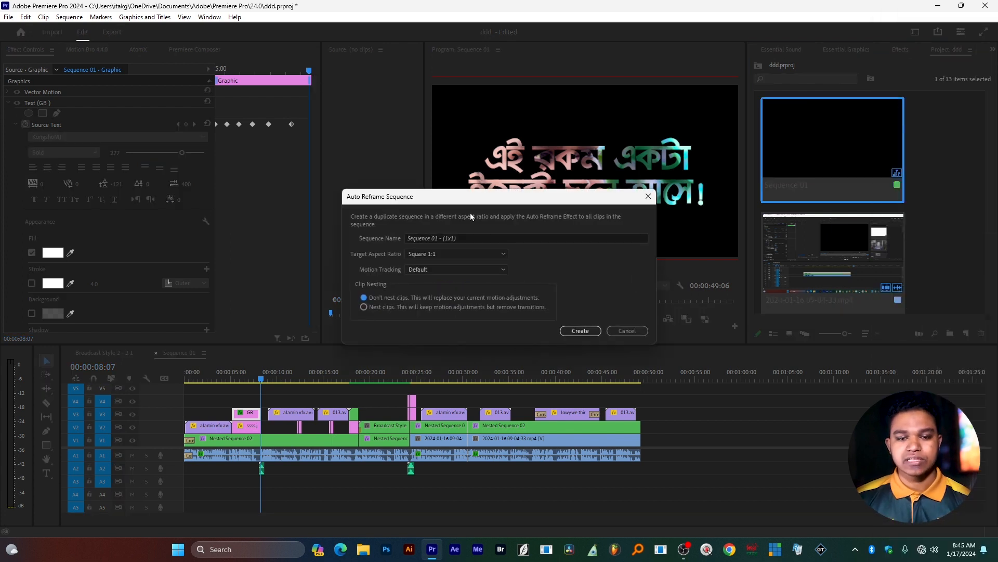
drag(480, 196, 461, 182)
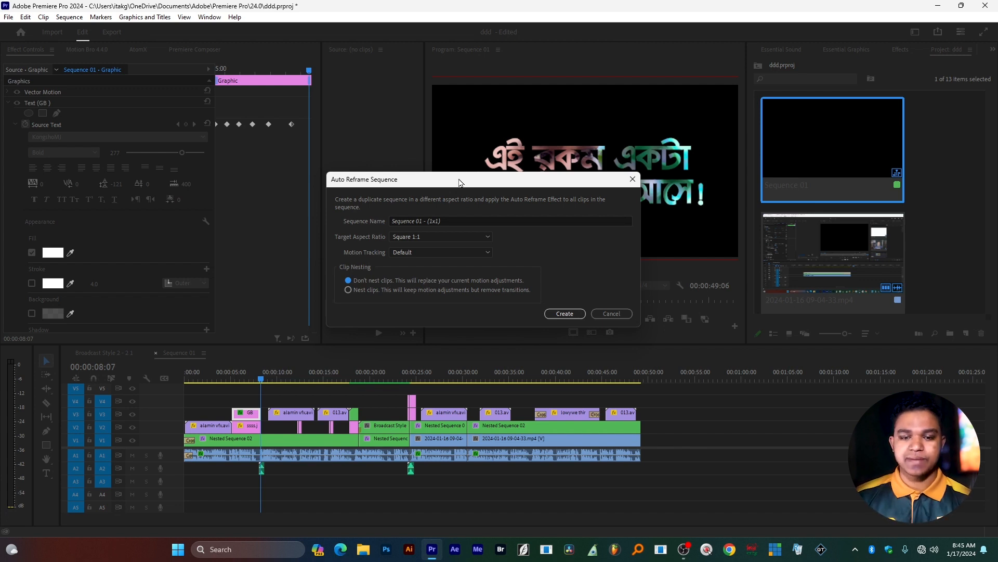
drag(453, 216, 347, 229)
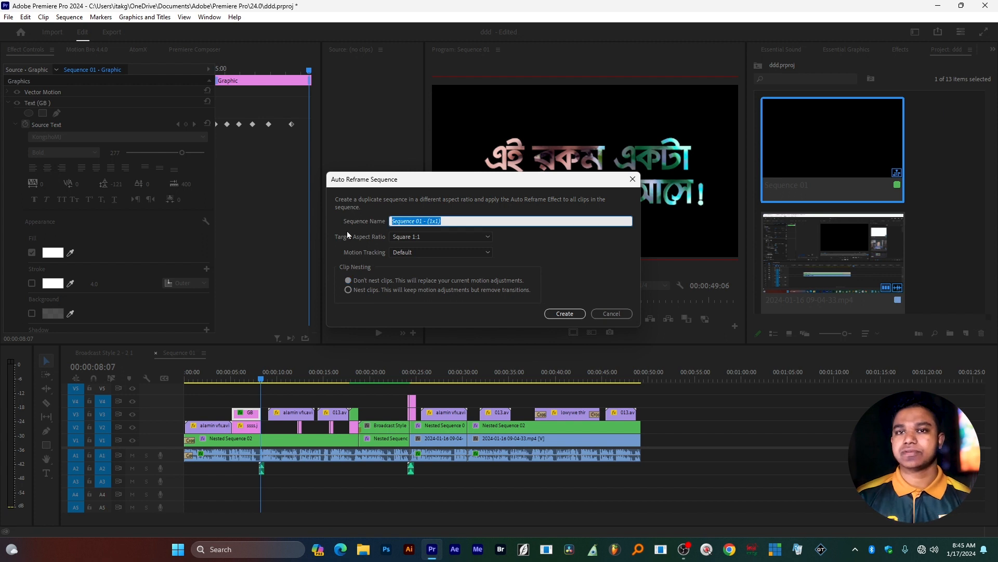
text(1)
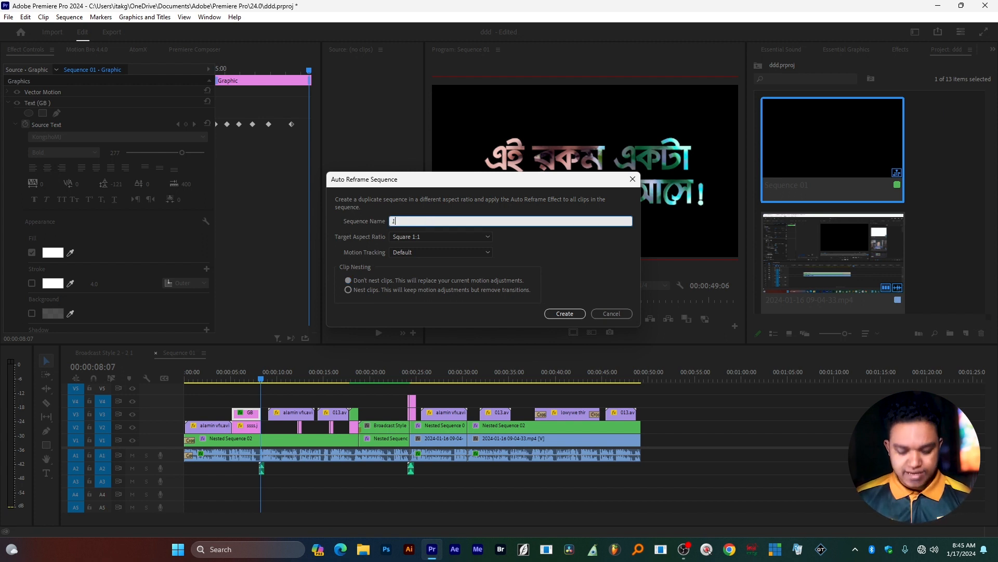
text(:1)
text(/1)
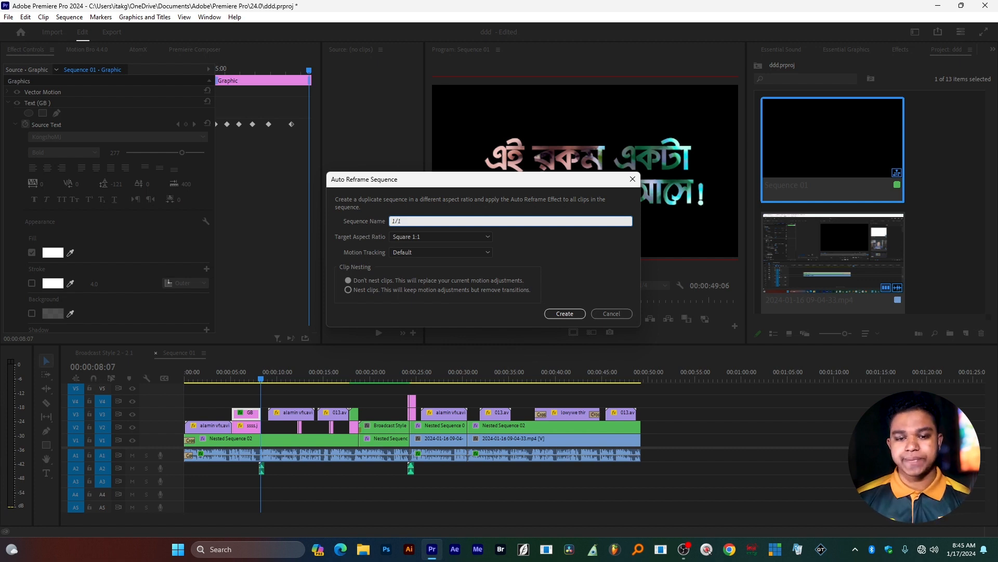
Look through the target aspect ratio choices, try Custom, and set the ratio back to Square 1:1.
click(411, 237)
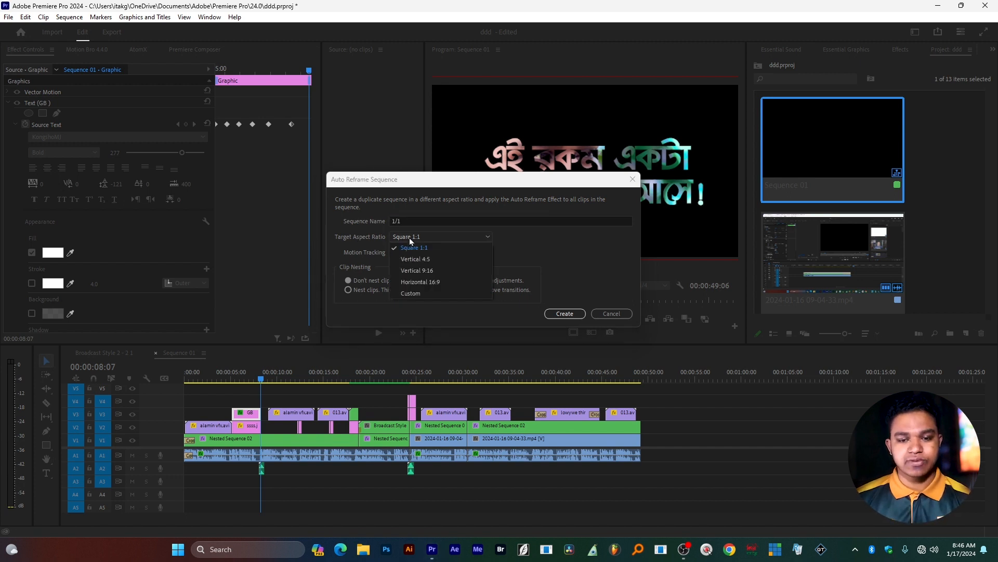
click(419, 239)
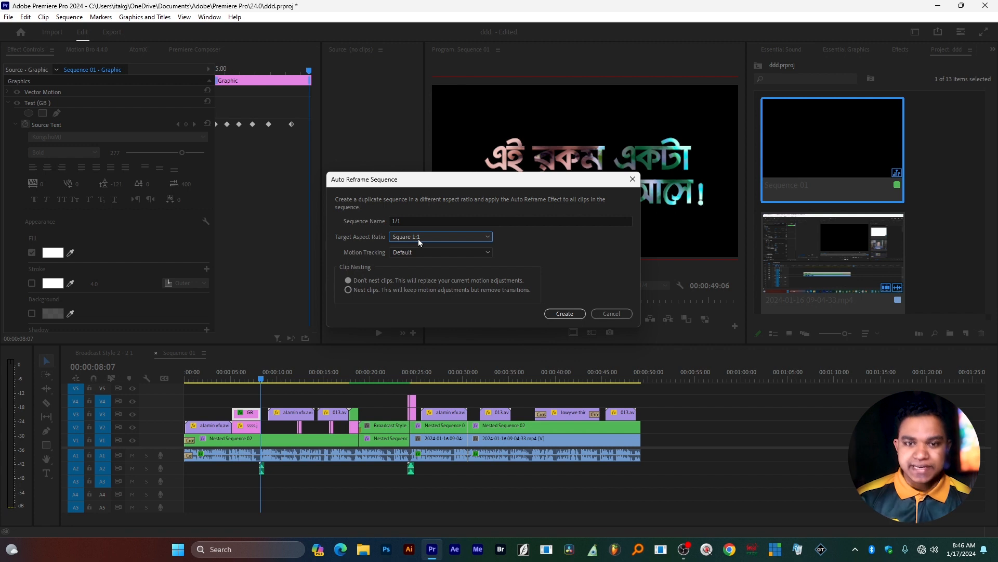
click(418, 239)
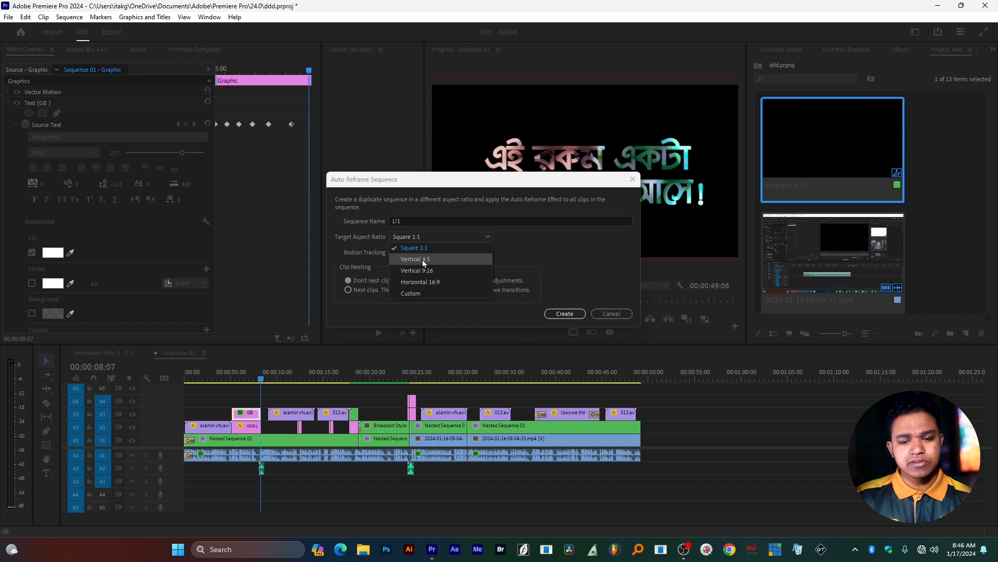
click(578, 258)
click(432, 240)
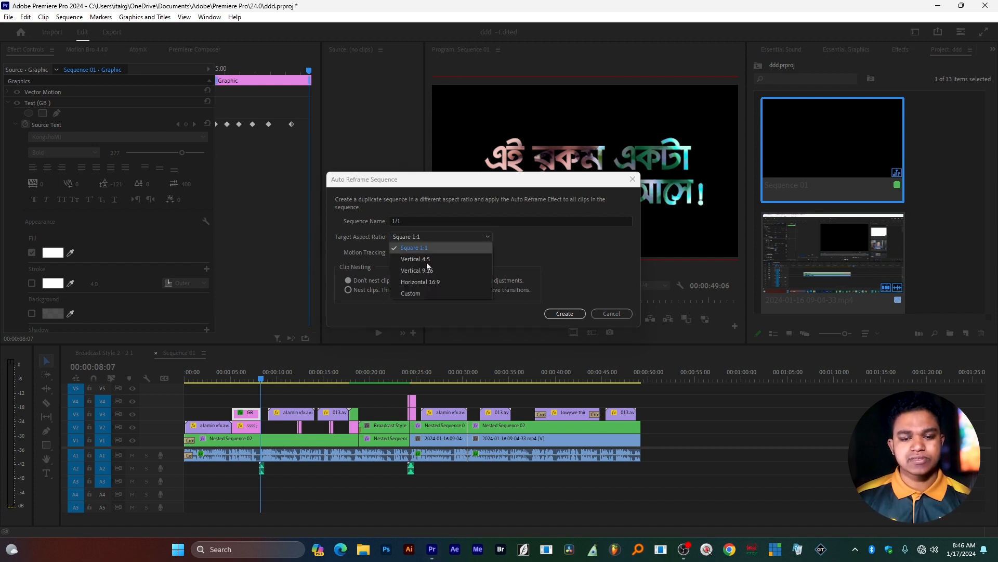
click(423, 293)
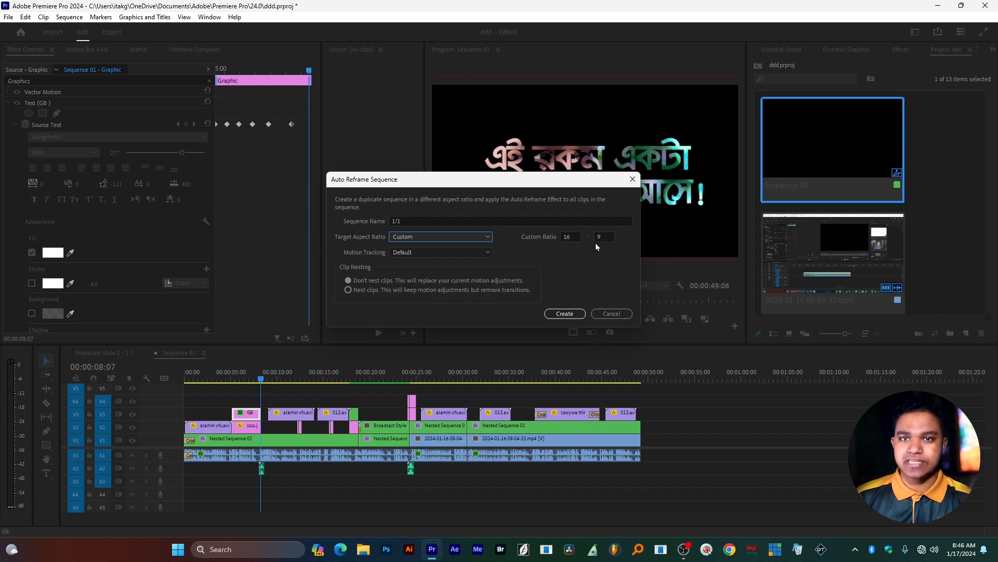
click(463, 242)
click(419, 251)
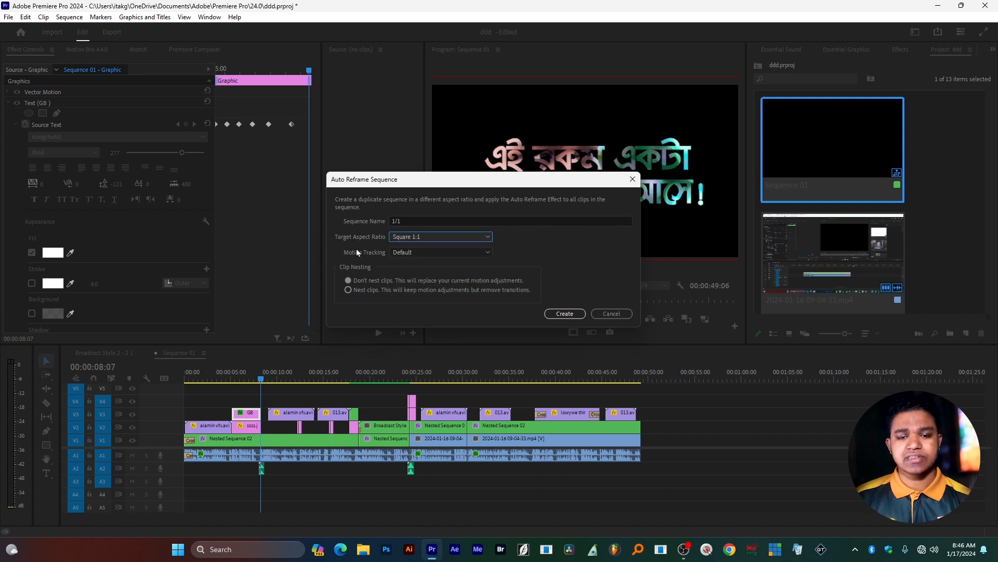
Keep motion tracking at Default and create the reframed sequence without nesting the clips.
click(413, 254)
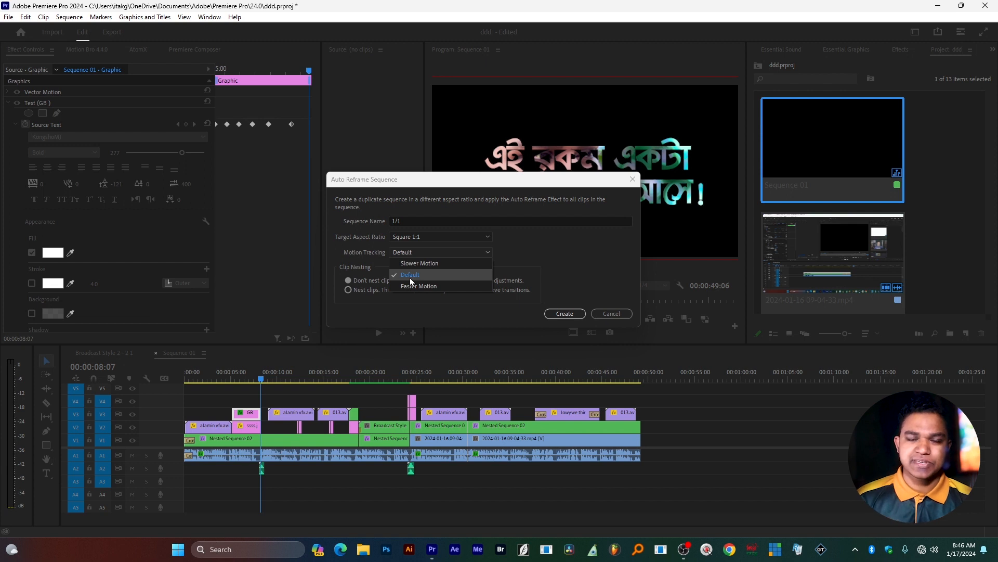
click(411, 277)
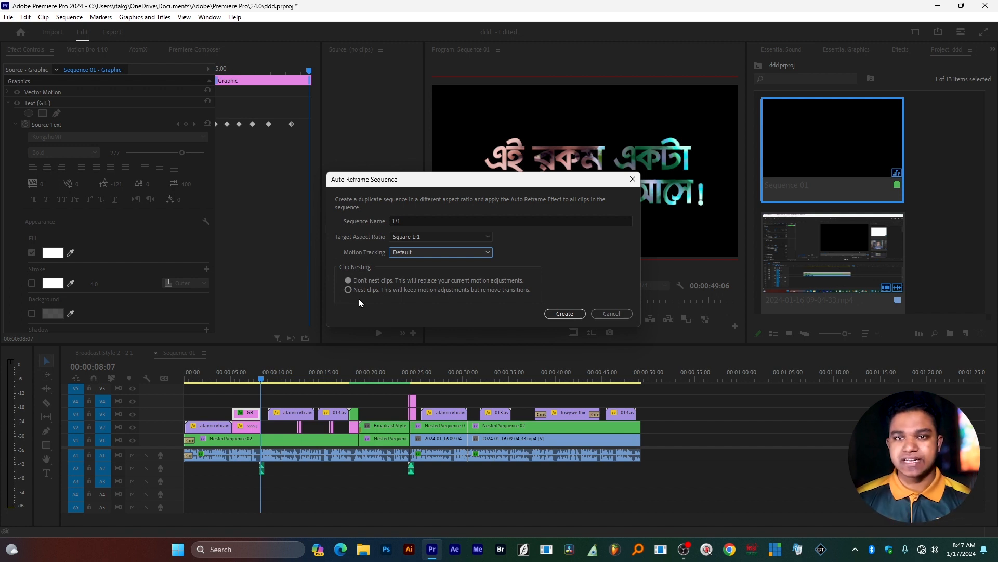
click(557, 316)
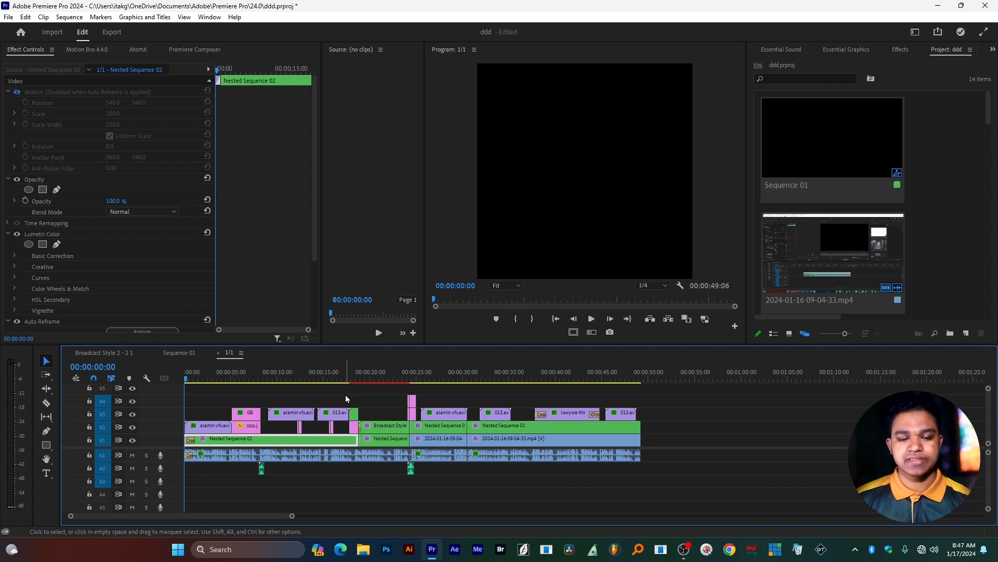
Mute audio tracks A1 and A2 and play the opening seconds of the reframed sequence.
key(space)
key(space)
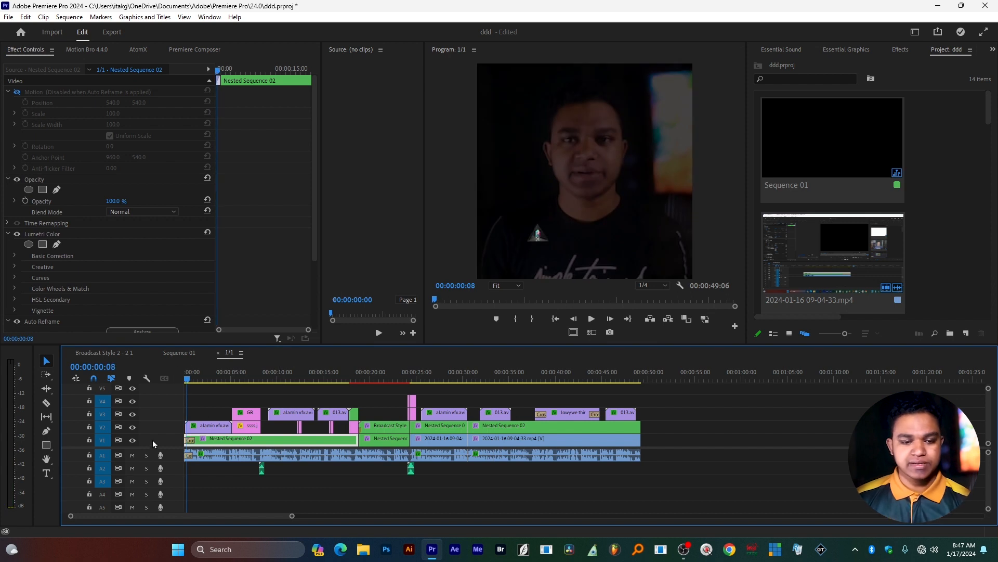
drag(133, 464, 130, 469)
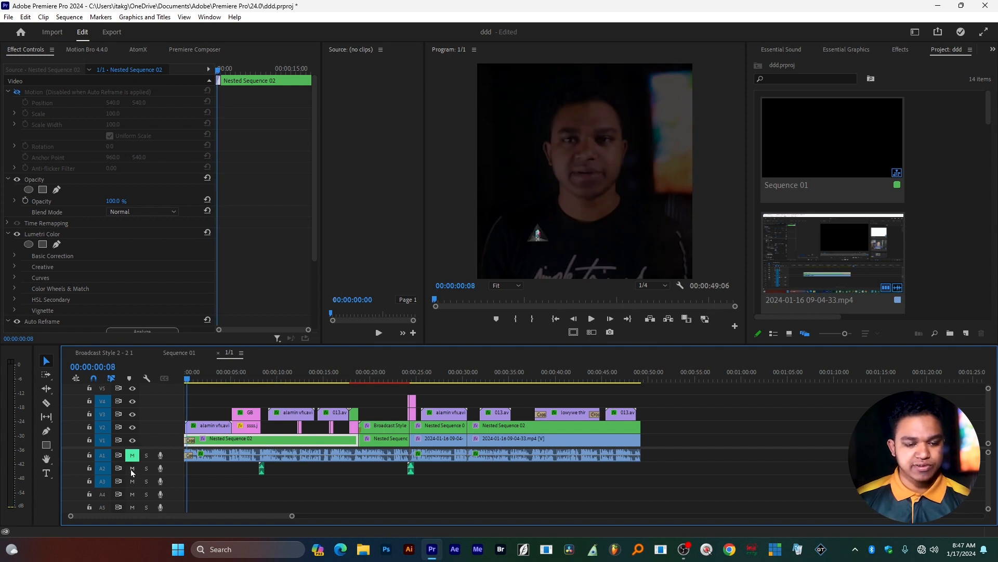
click(258, 492)
key(space)
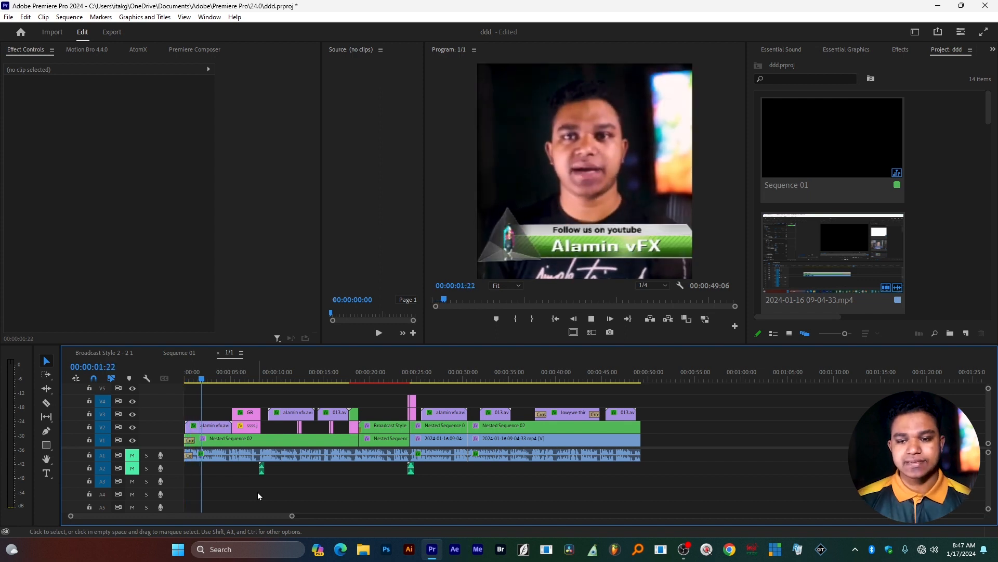
key(space)
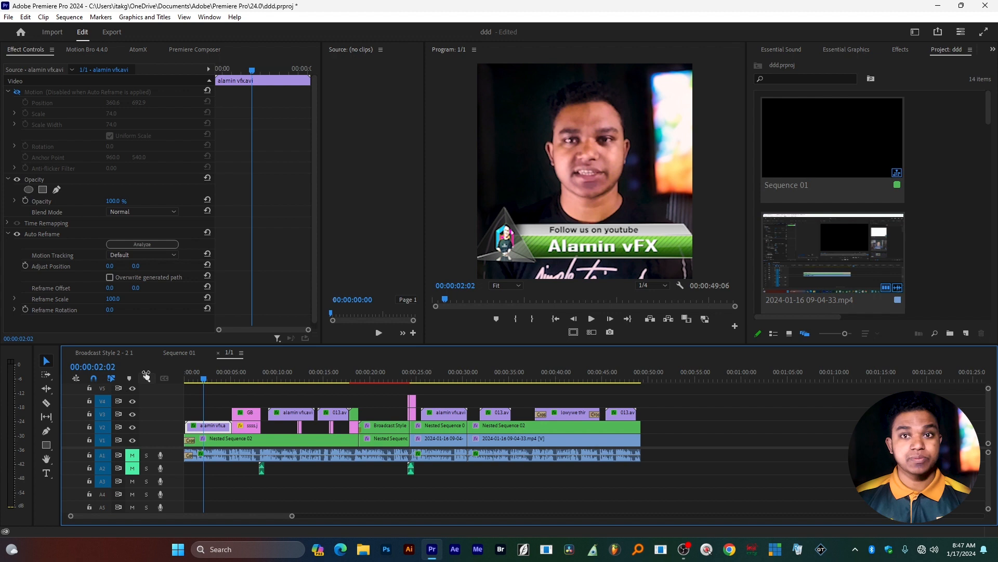
Compare the opening lower third in Sequence 01 with the same title in the reframed 1/1 sequence.
click(173, 356)
mouse_move(220, 378)
mouse_down()
mouse_move(223, 369)
mouse_move(211, 371)
mouse_up()
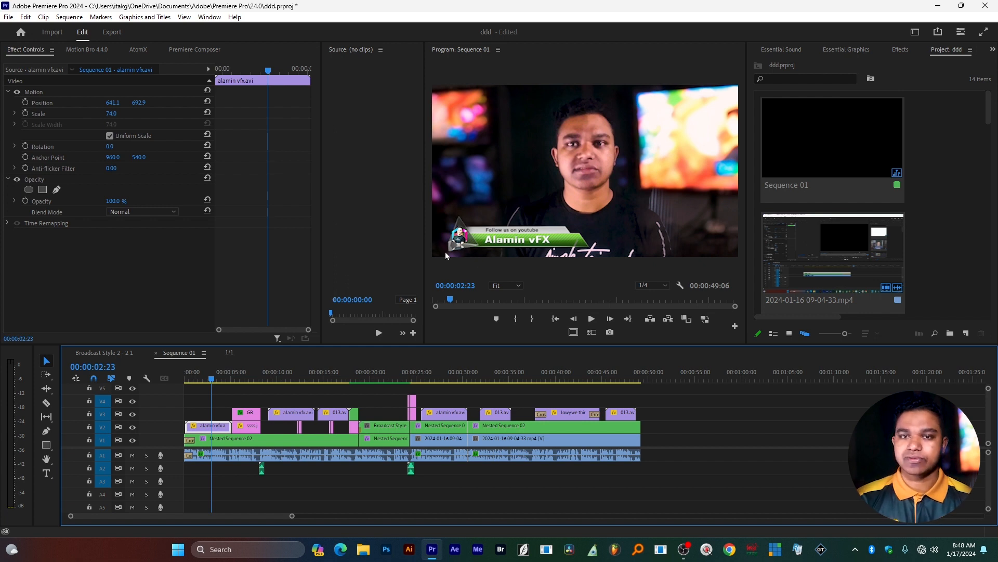
click(230, 352)
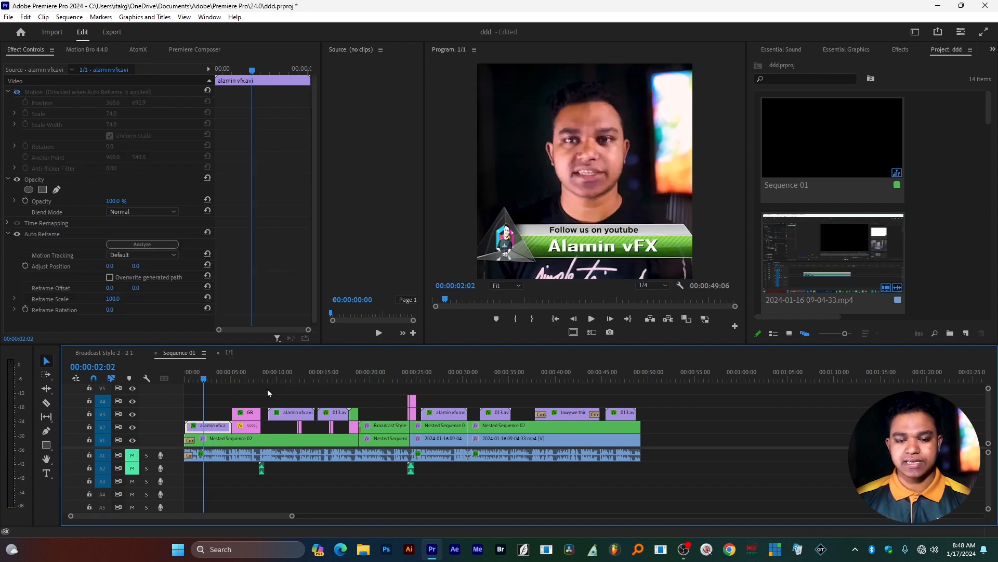
Turn off Auto Reframe on the opening lower-third clip, enable its Motion effect, and shift it horizontally so the whole title fits the square frame.
click(566, 253)
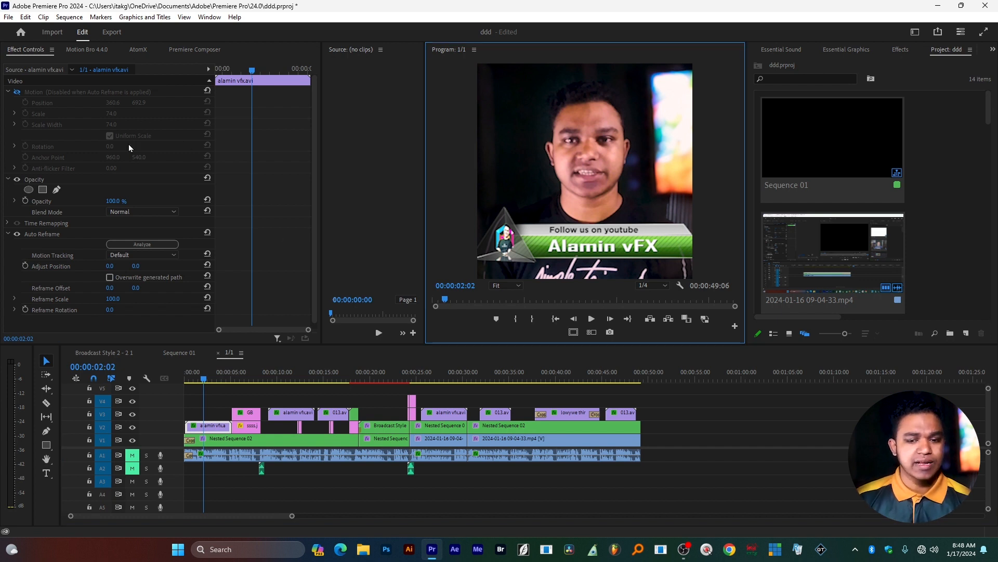
click(17, 234)
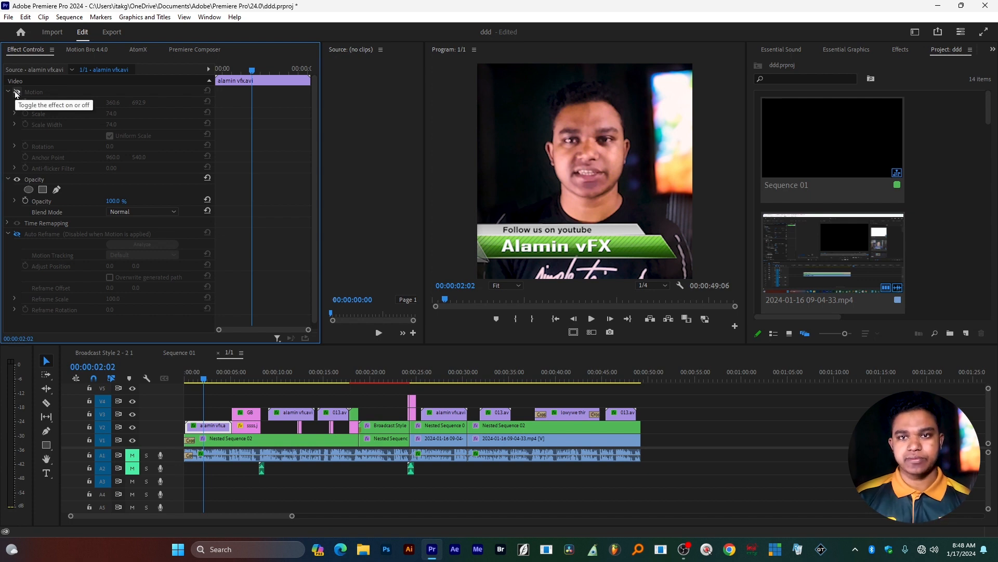
click(17, 93)
drag(112, 104, 118, 103)
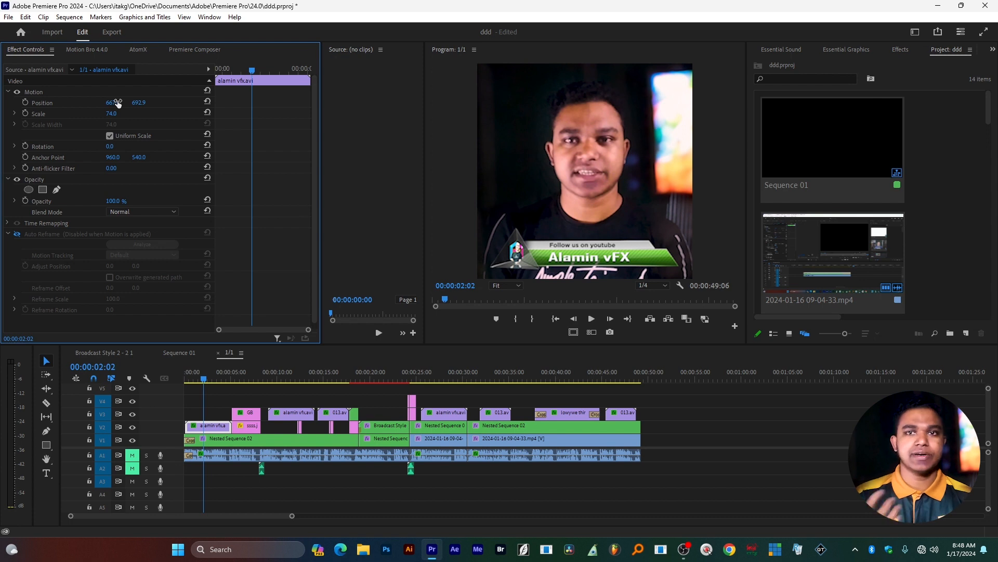
Compare the Broadcast Style 2 title at 00:00:21:03 between the reframed 1/1 sequence and Sequence 01.
drag(259, 378, 381, 374)
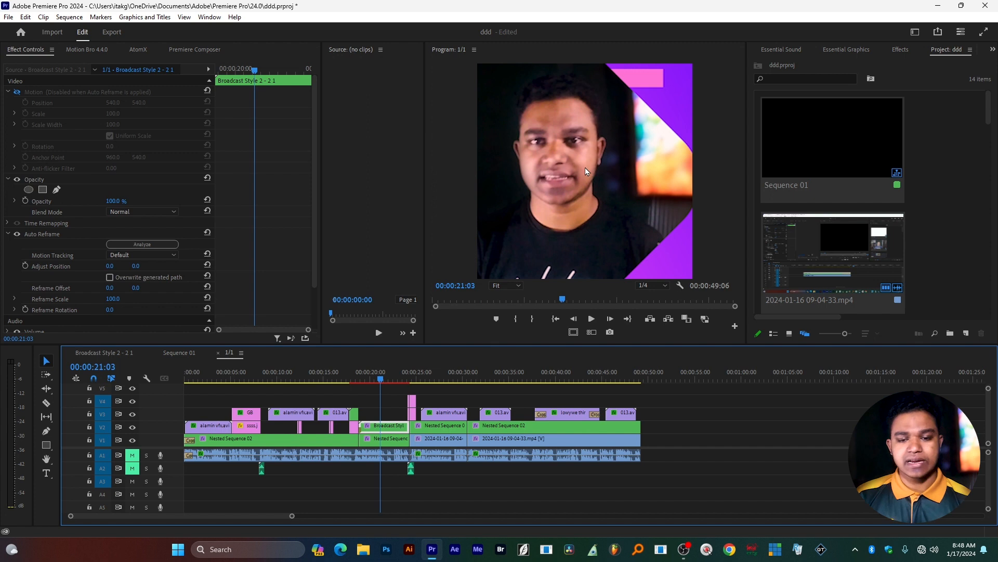
click(186, 352)
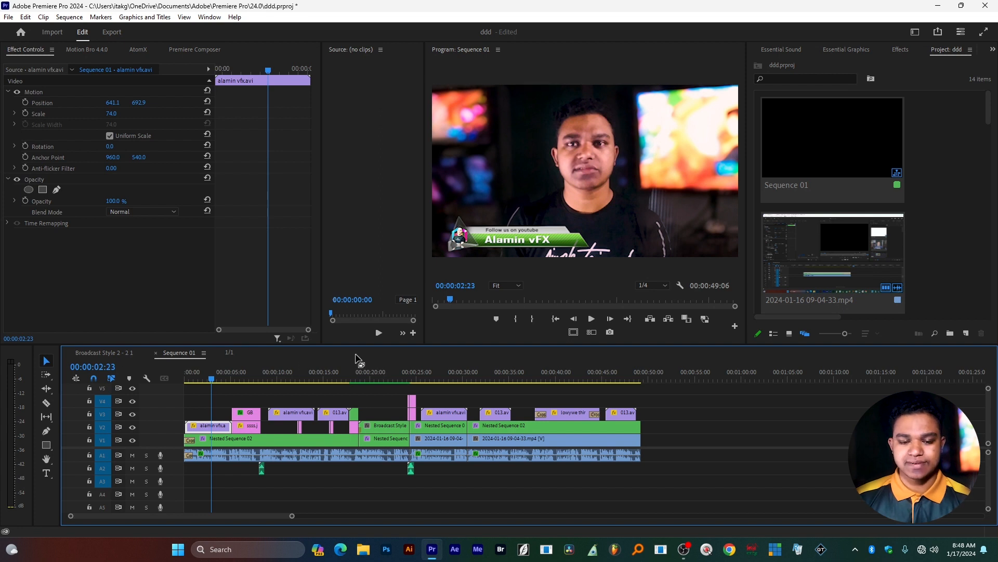
click(381, 372)
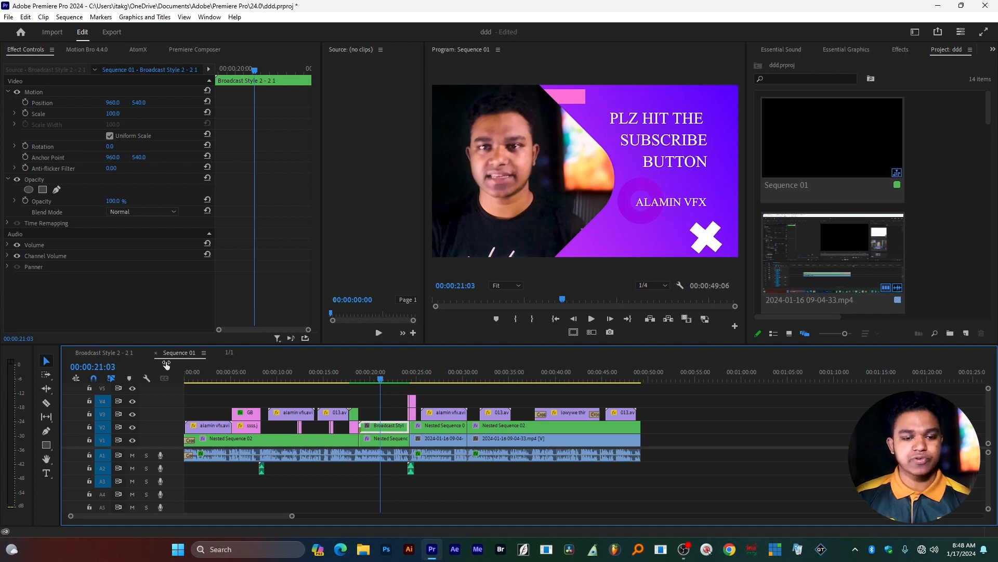
click(230, 353)
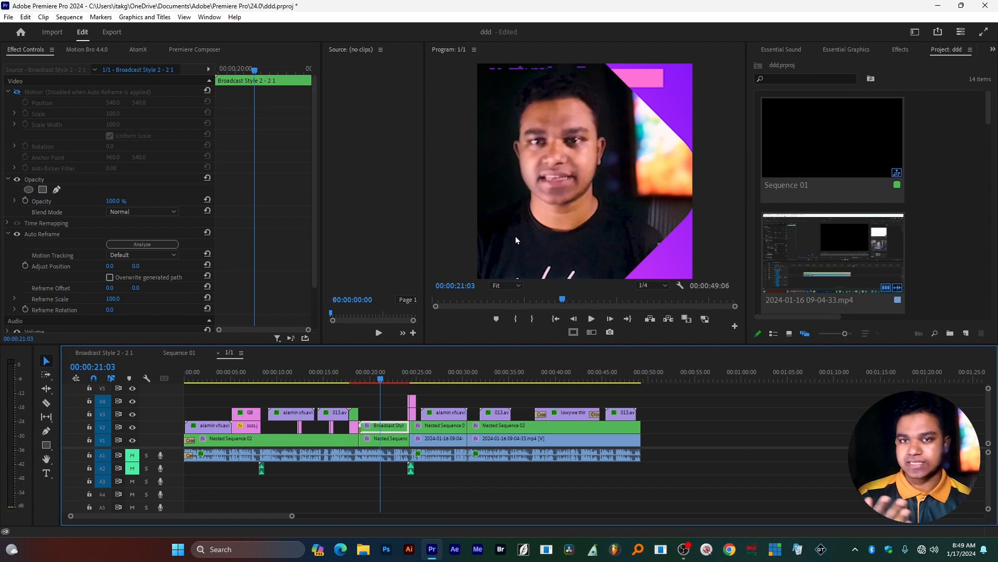
Enable the Motion effect in place of Auto Reframe on the "lowywe third.avi" clip near 00:00:41:08.
click(444, 380)
drag(447, 383, 571, 377)
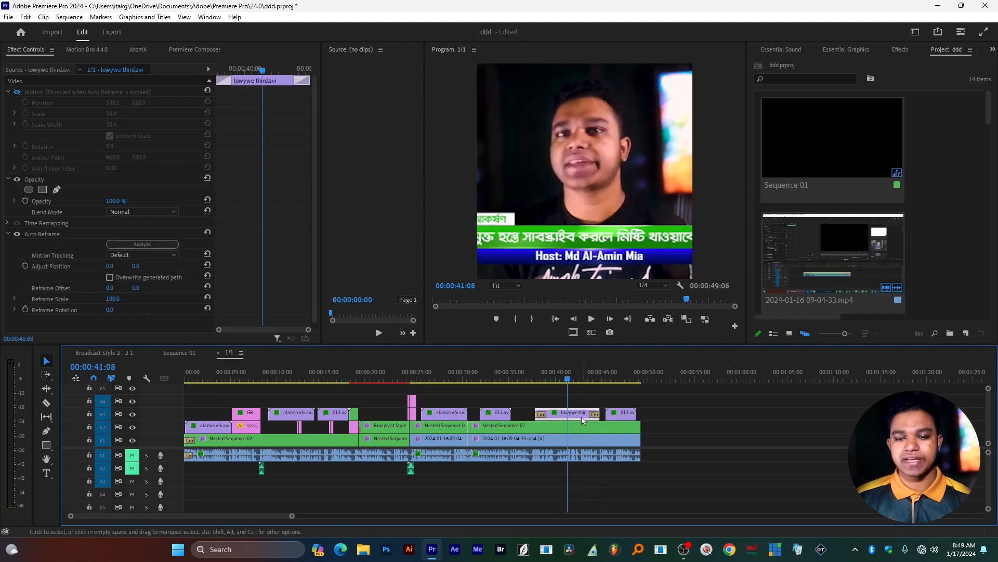
click(17, 92)
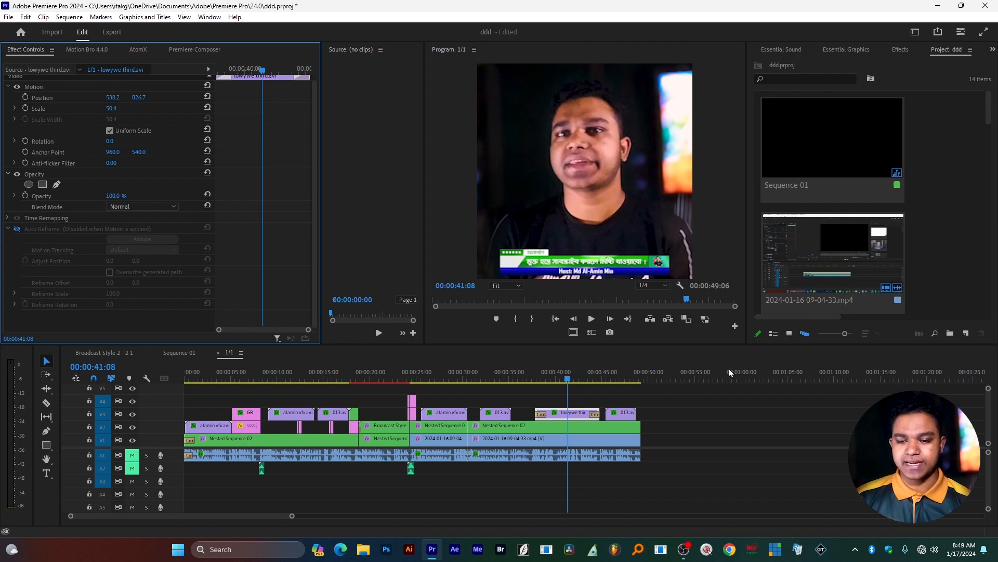
Check the last 013.avi title at 00:00:46:00 and close the project without saving changes.
click(612, 374)
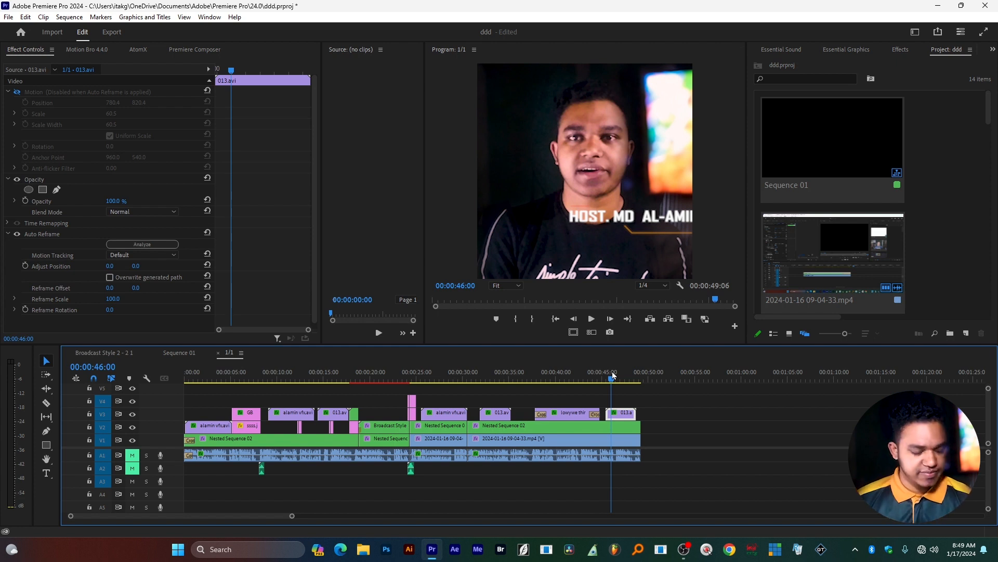
key(ctrl+q)
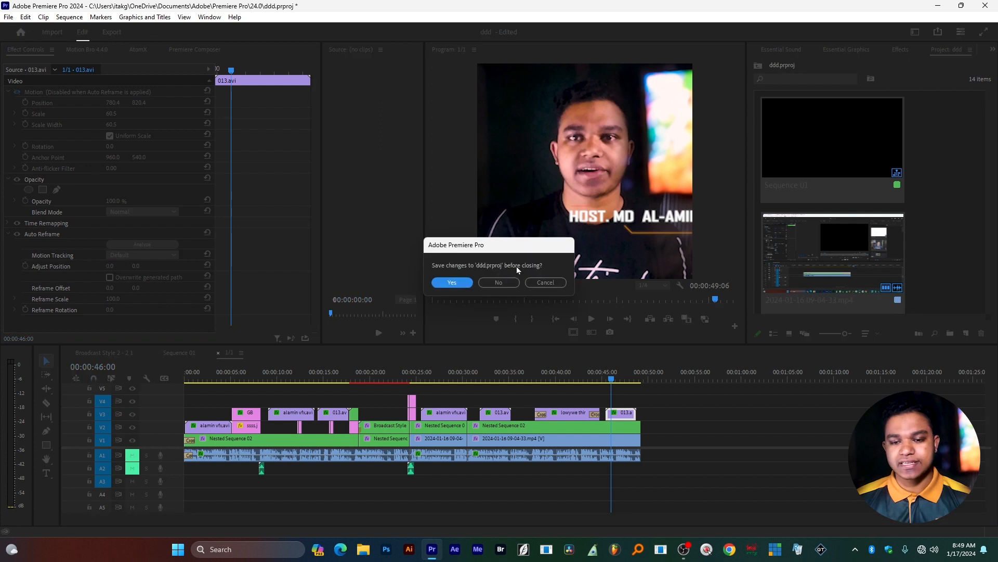
click(496, 283)
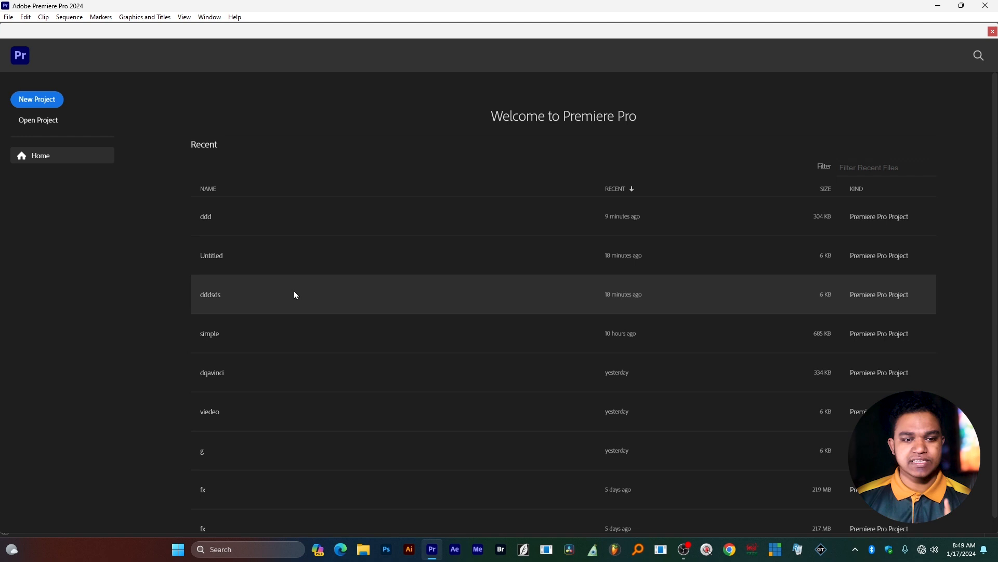
Open the recent project Untitled and create Sequence 01 with the DSLR 1080p25 preset.
click(263, 255)
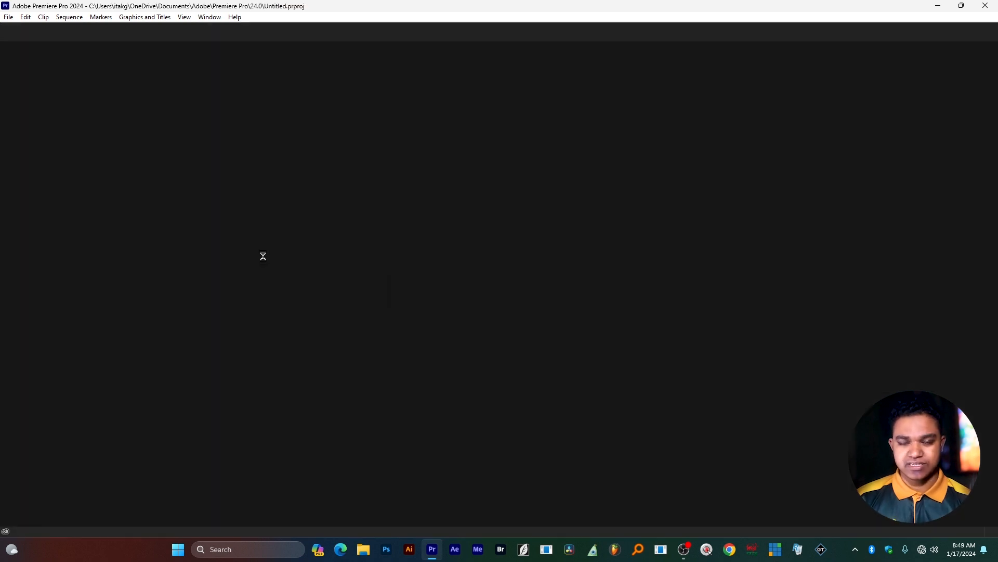
key(ctrl+n)
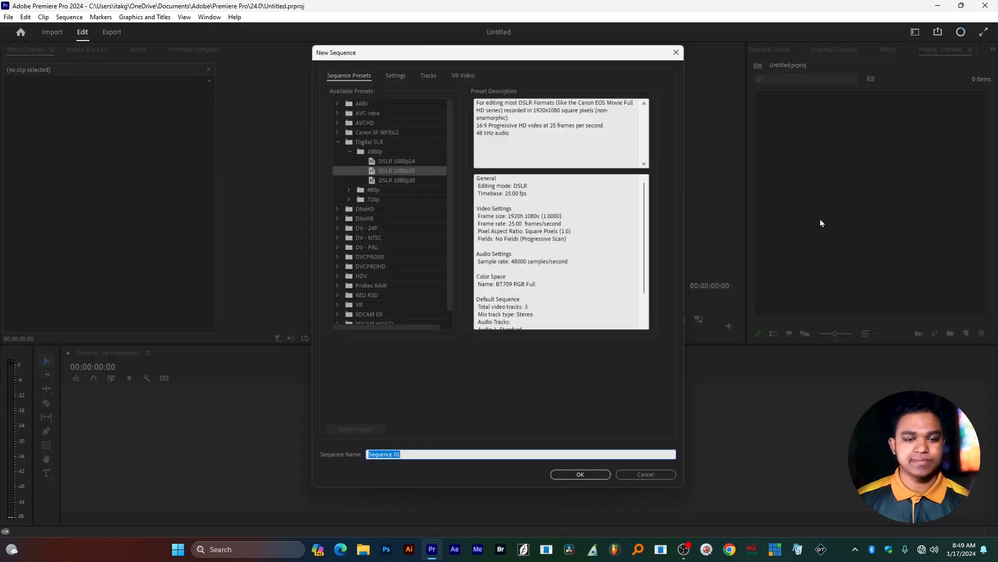
key(Return)
Import the y2mate.is music video from the Desktop and place it at the start of video track V1.
key(ctrl+i)
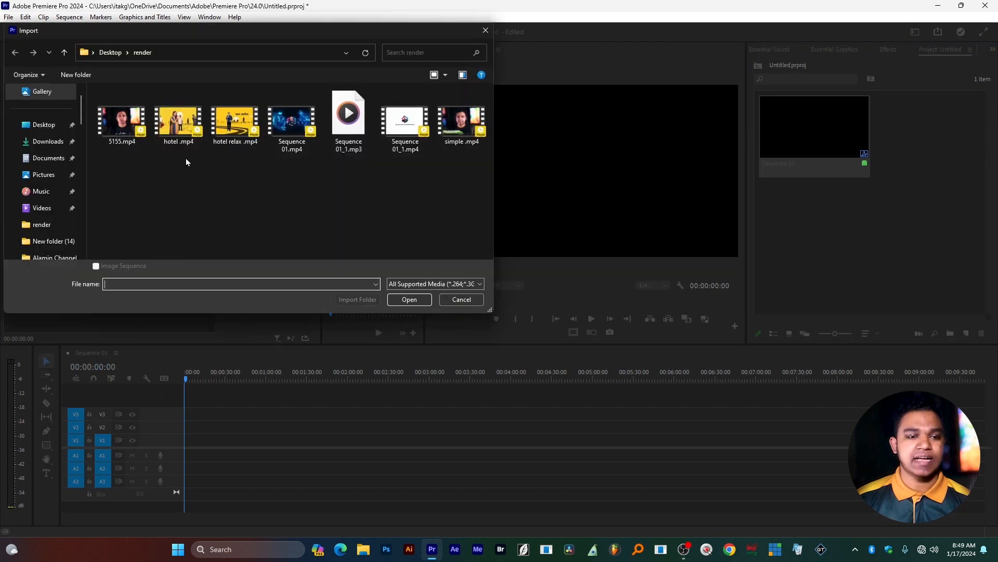
click(43, 124)
scroll(265, 231, down, 5)
double_click(234, 224)
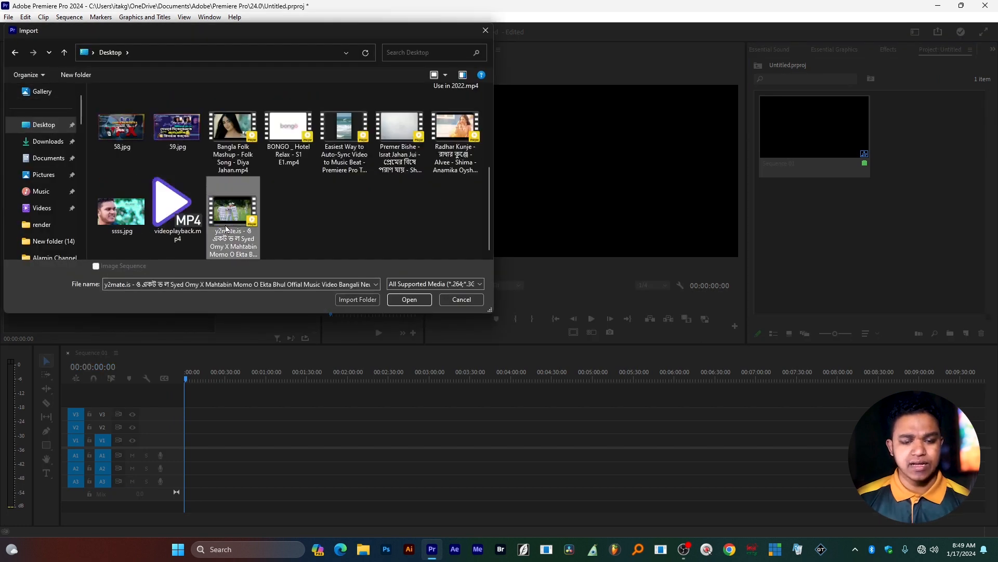
drag(517, 409, 174, 449)
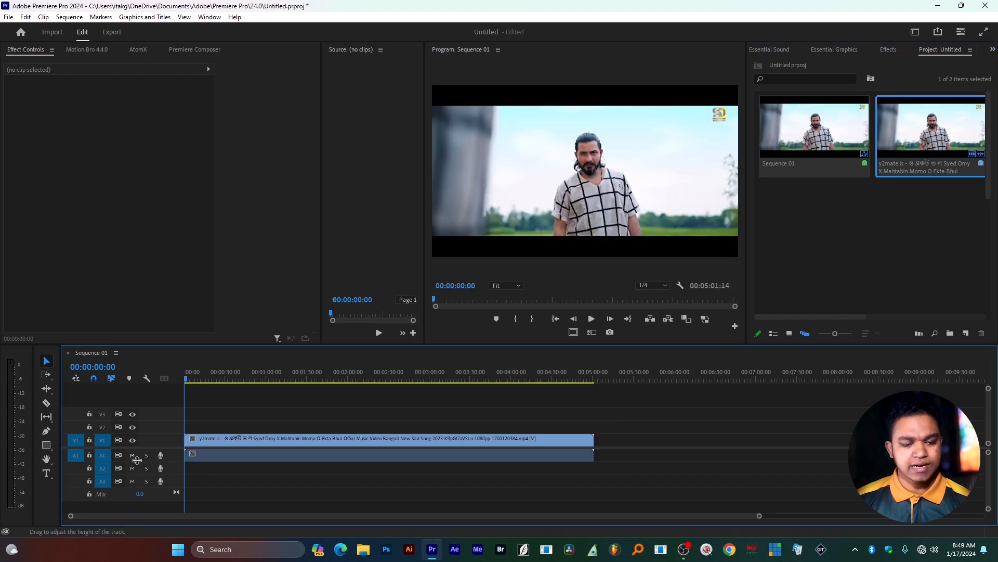
Mute audio track A1 and preview the 16:9 footage up to 00:02:43:02.
click(133, 455)
drag(286, 380, 332, 384)
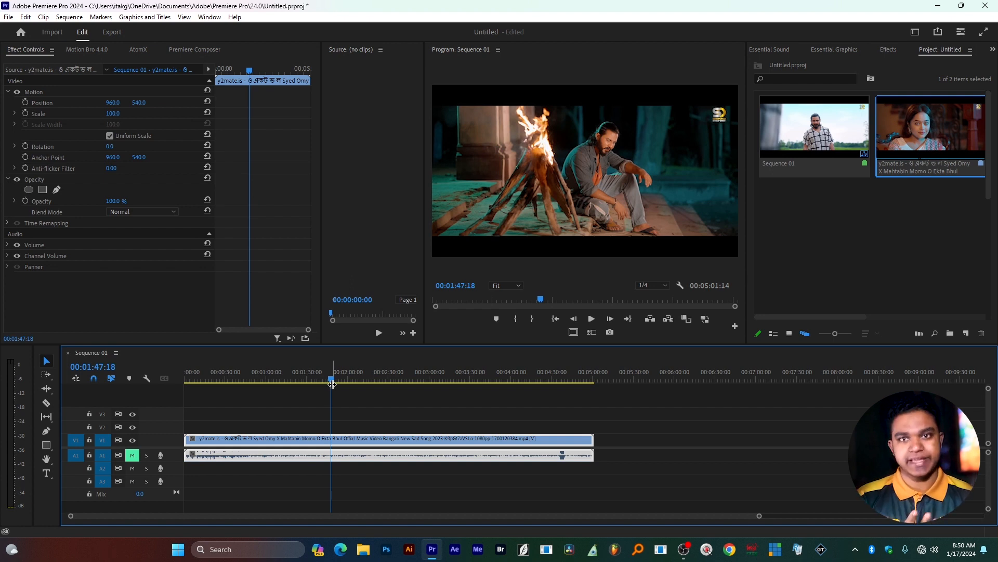
click(407, 373)
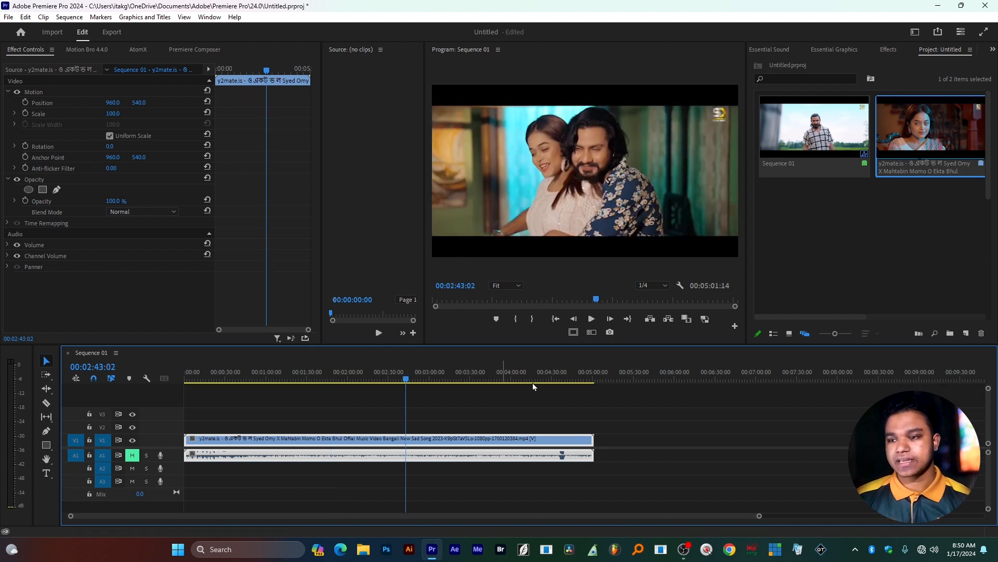
Create an Auto Reframe version of Sequence 01 with the Vertical 4:5 aspect ratio, default motion tracking and no clip nesting.
right_click(878, 156)
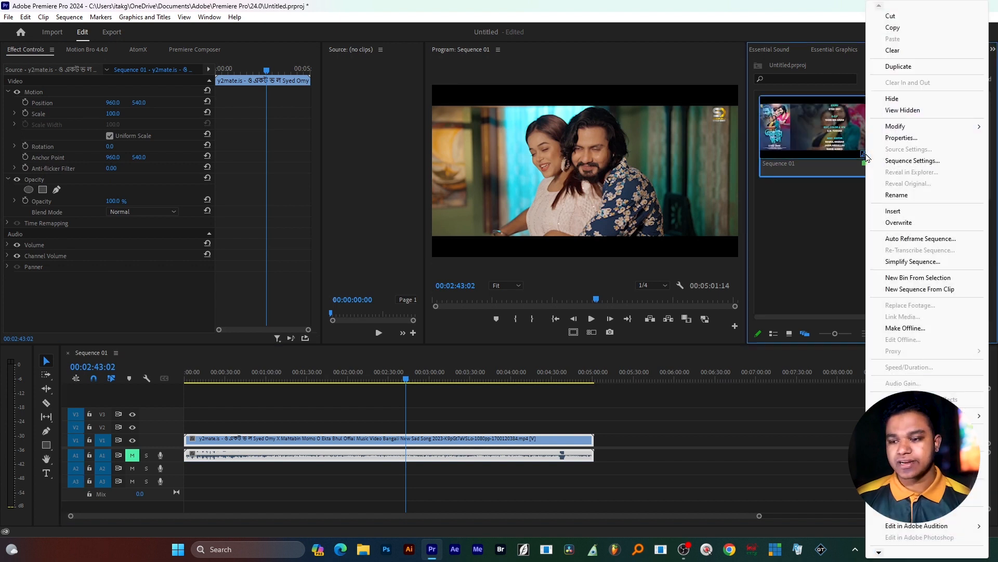
click(923, 240)
drag(495, 196, 462, 155)
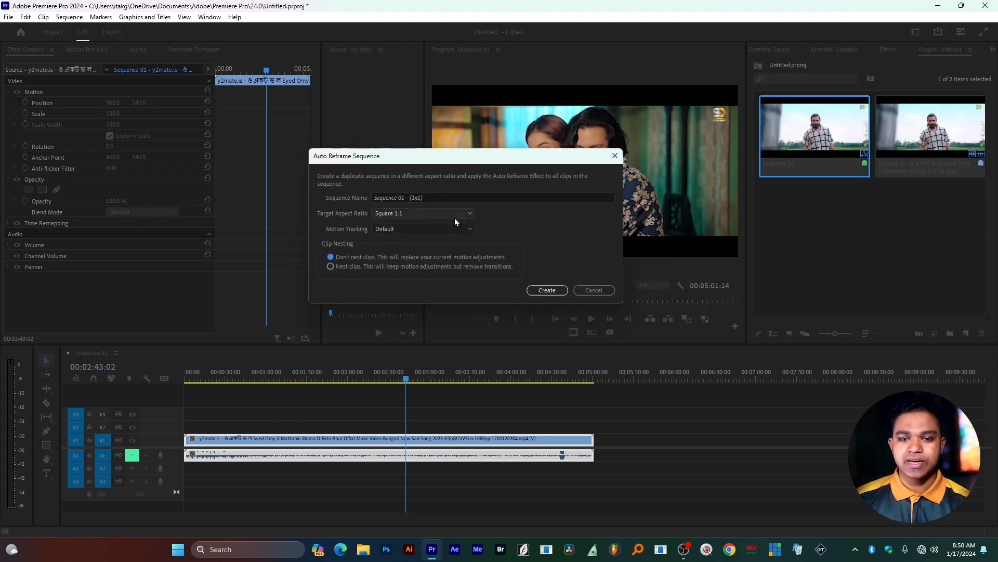
click(454, 215)
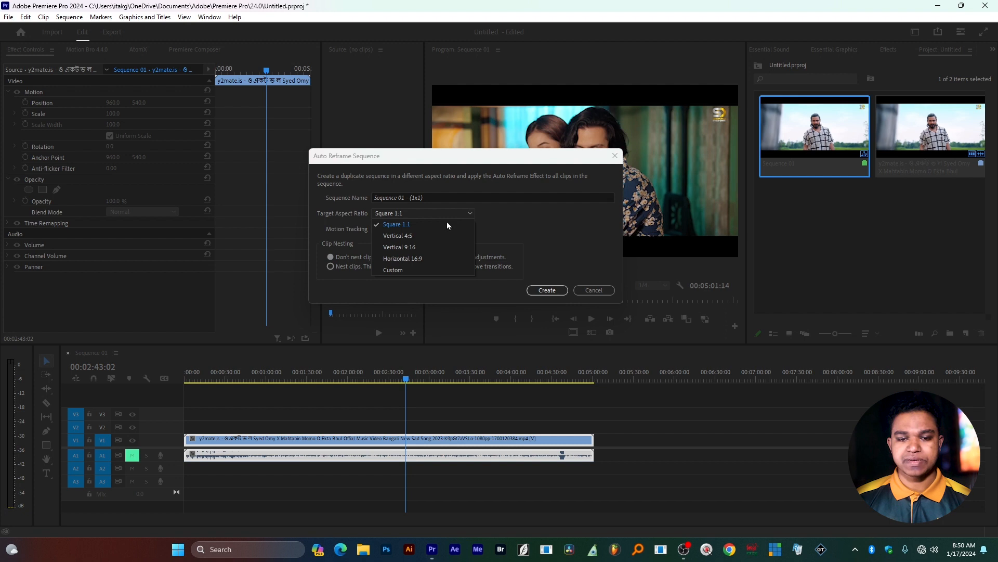
click(422, 235)
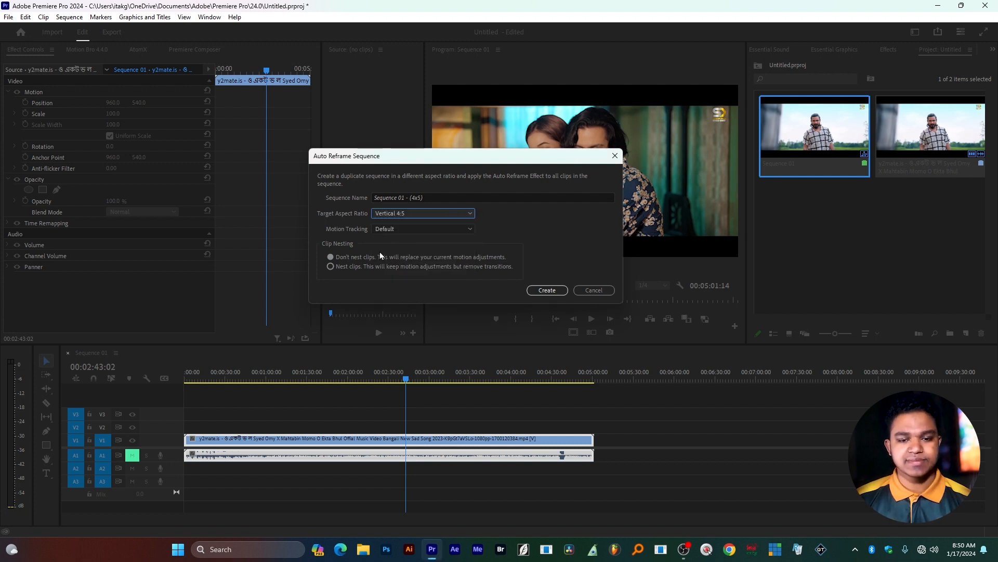
click(545, 289)
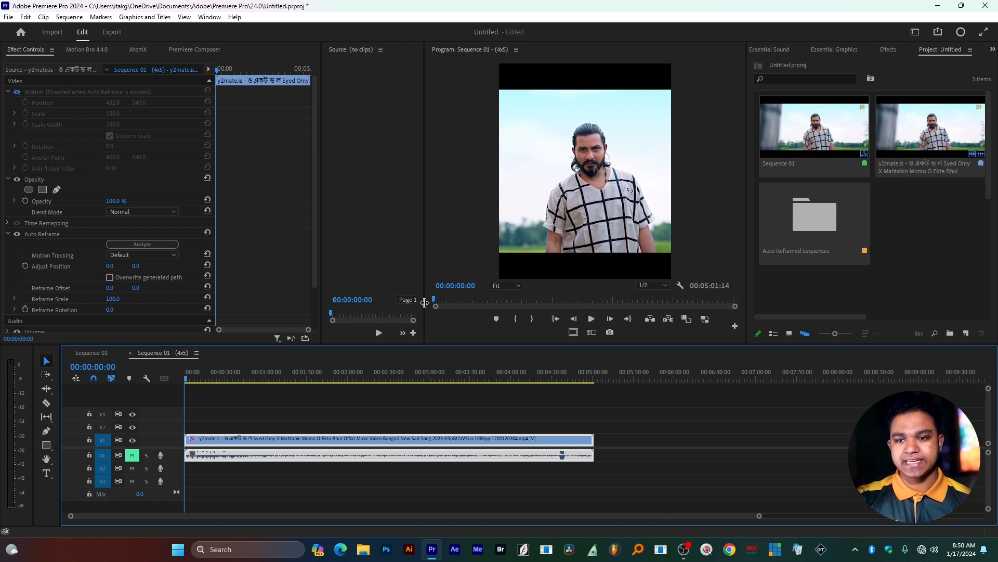
Review how the subjects are framed at several points across the 4:5 reframed sequence.
drag(299, 378, 243, 401)
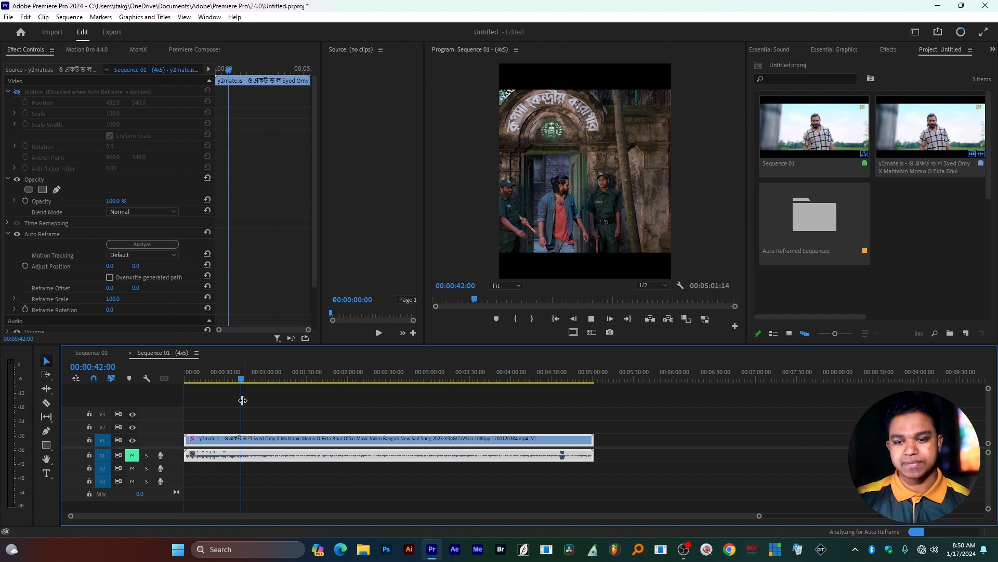
drag(240, 385, 426, 381)
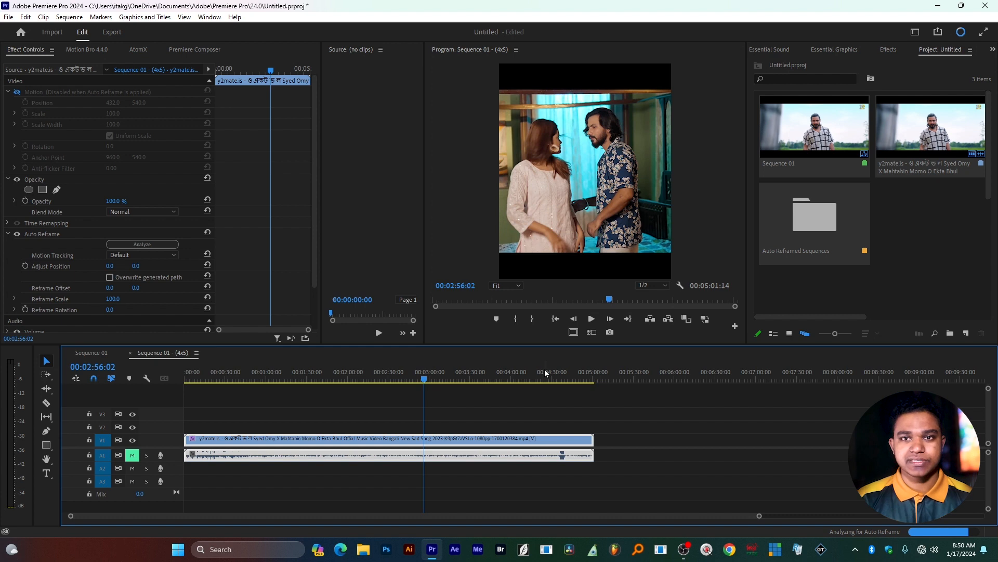
drag(543, 371, 391, 376)
click(814, 223)
click(284, 401)
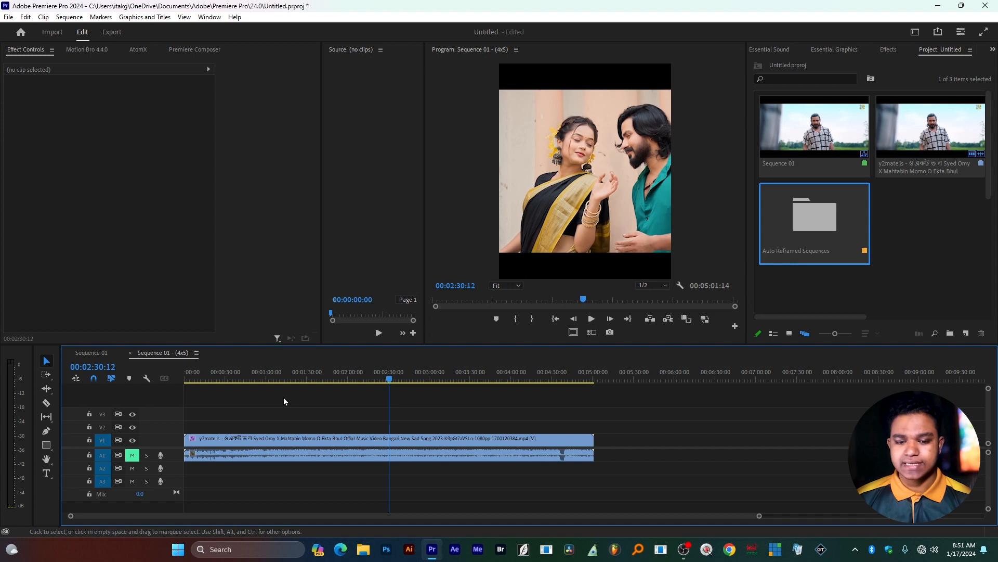
drag(300, 410, 376, 463)
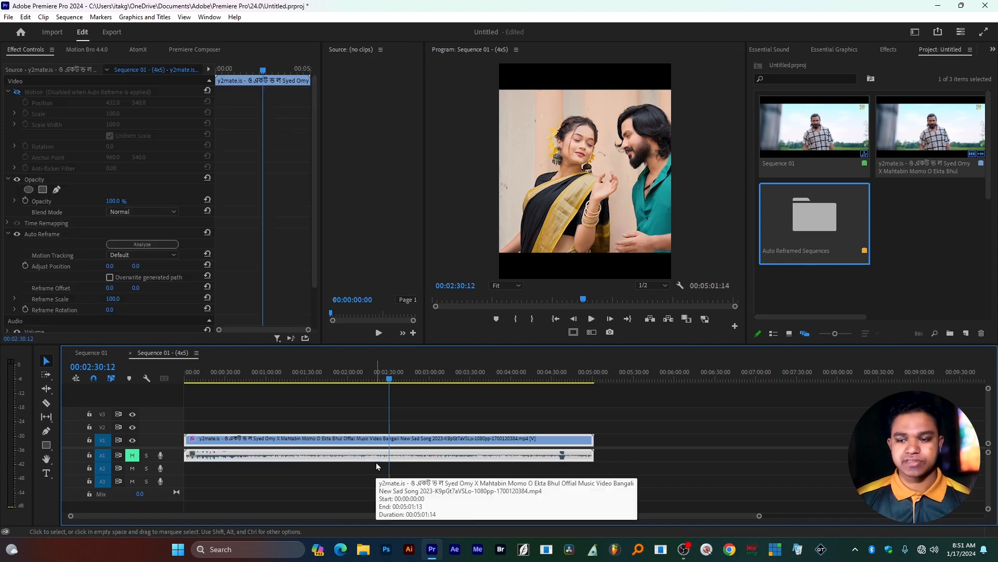
Create another Auto Reframe version of Sequence 01 with the Square 1:1 aspect ratio, default motion tracking and no clip nesting.
click(93, 357)
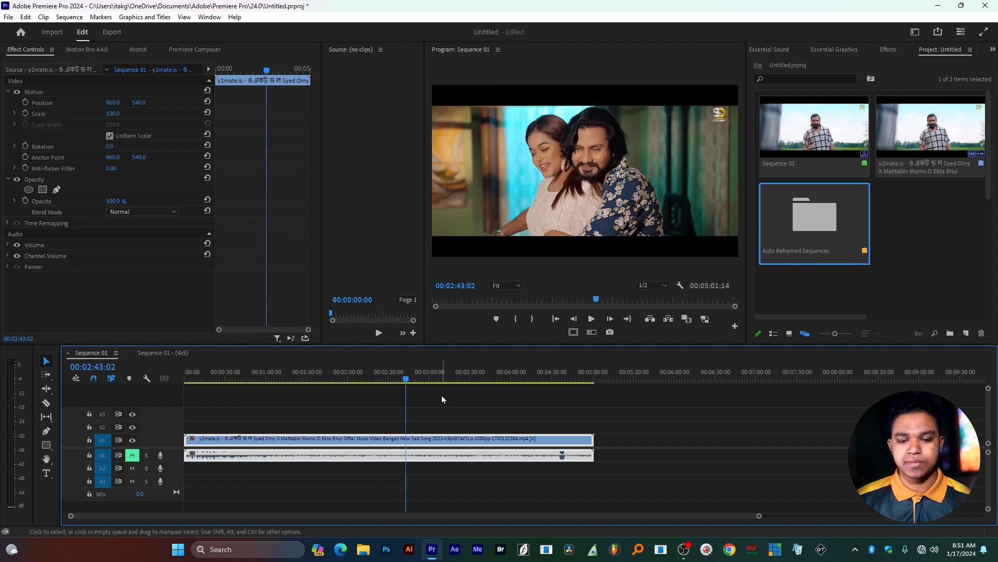
right_click(861, 135)
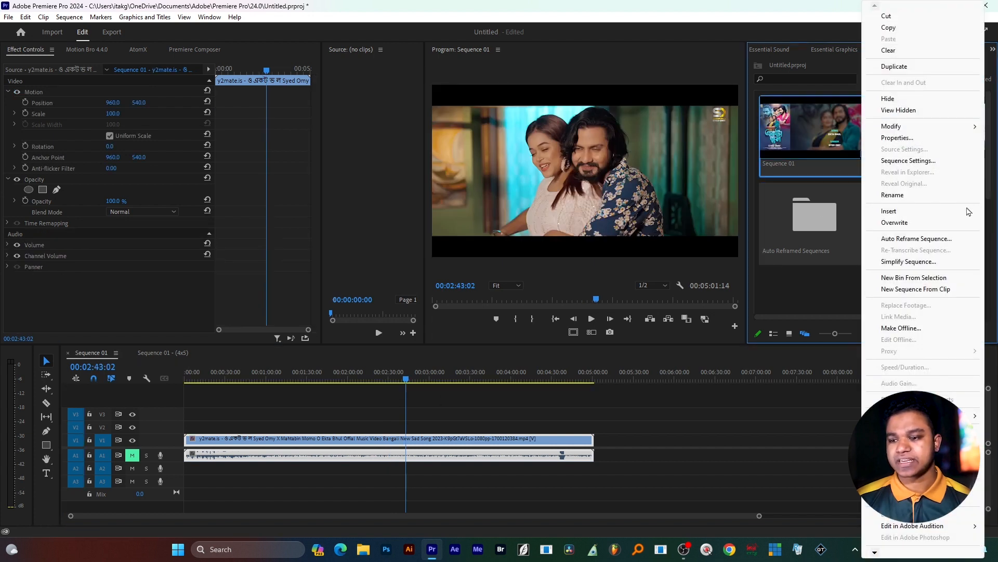
click(886, 239)
click(487, 251)
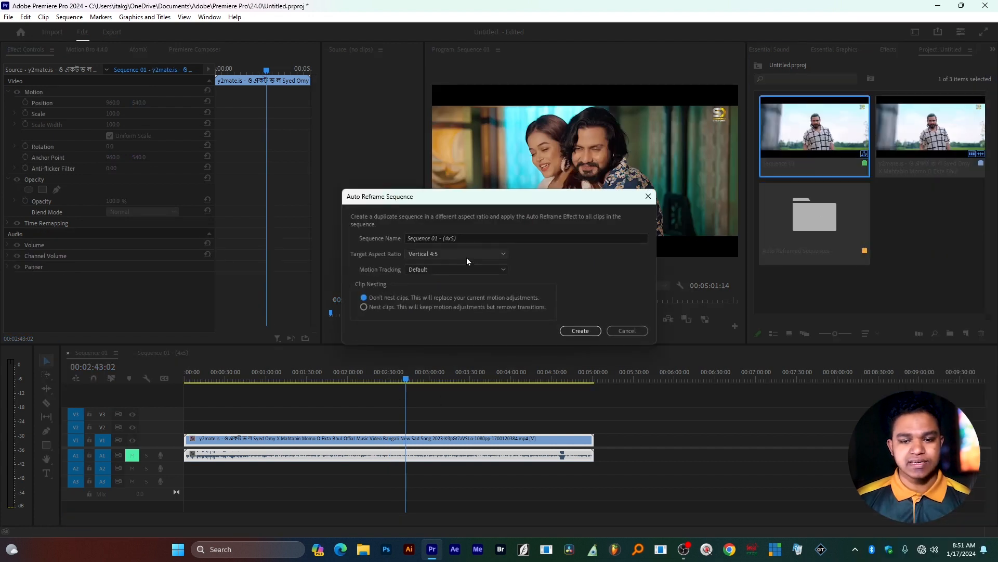
click(451, 266)
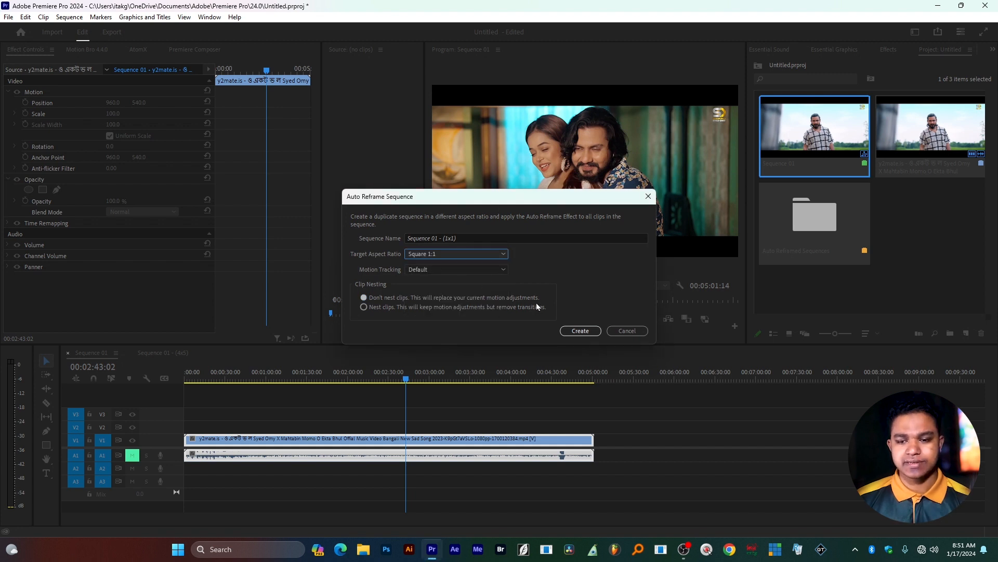
click(581, 331)
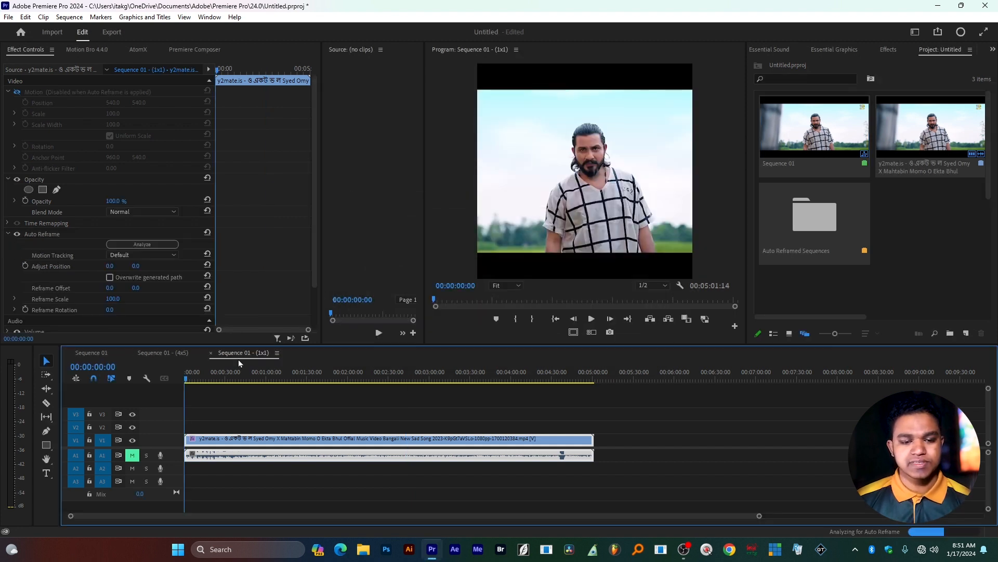
Preview the subject framing in the 1:1 reframed sequence up to 00:02:02:15.
click(201, 390)
drag(280, 378, 352, 383)
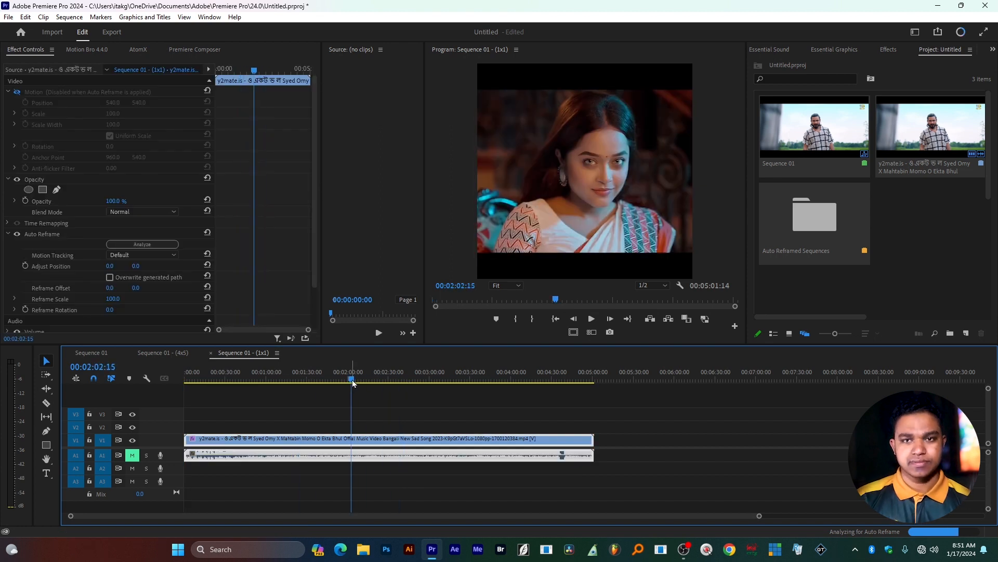